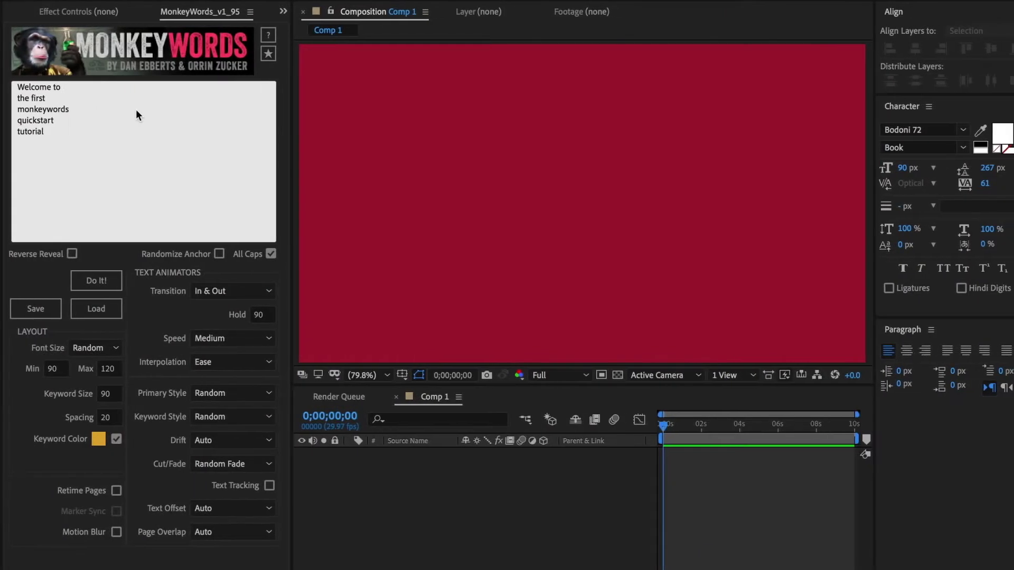
- Open the MonkeyWords font size choices for the welcome tutorial text
left_click(81, 352)
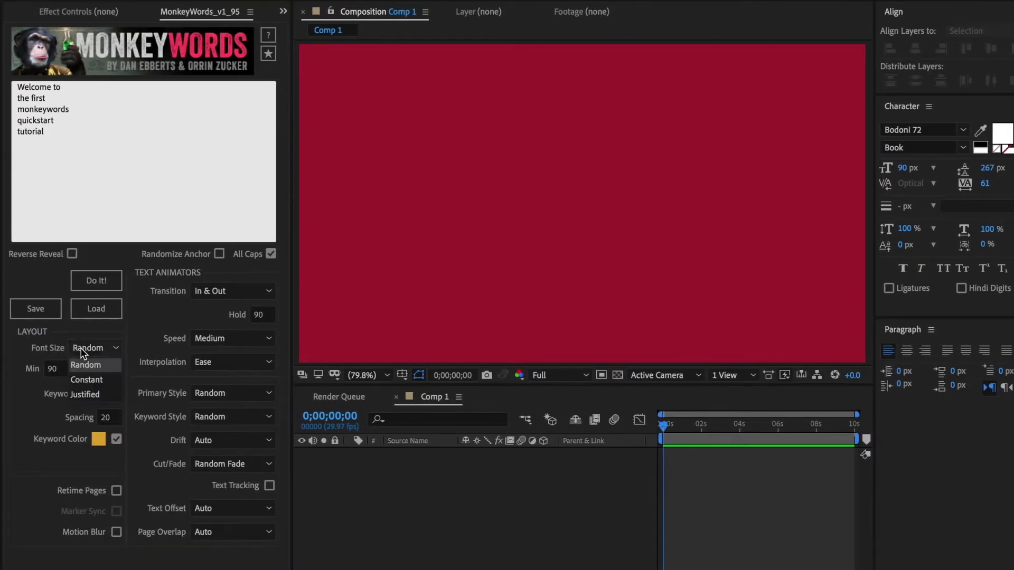
- Generate Page_001 with Constant font size, Slide Left style, Forth drift and Fade Line
left_click(81, 380)
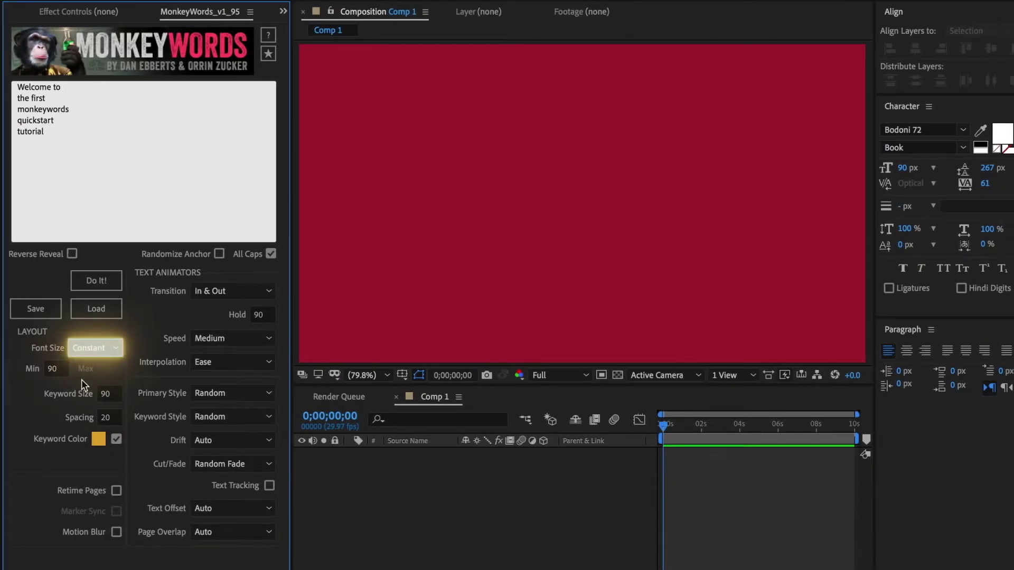
left_click(204, 393)
left_click(205, 410)
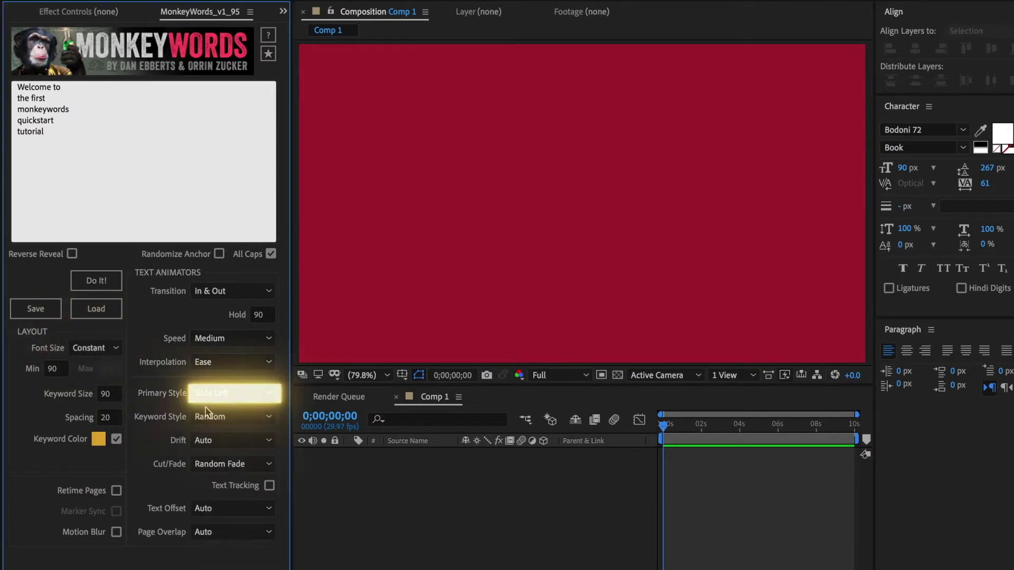
left_click(209, 439)
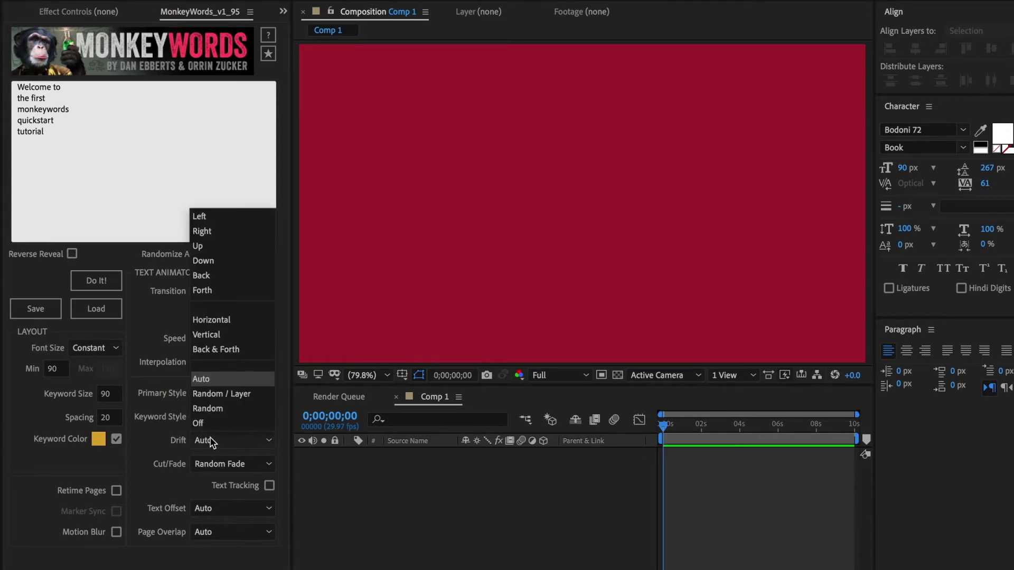
left_click(211, 289)
left_click(209, 468)
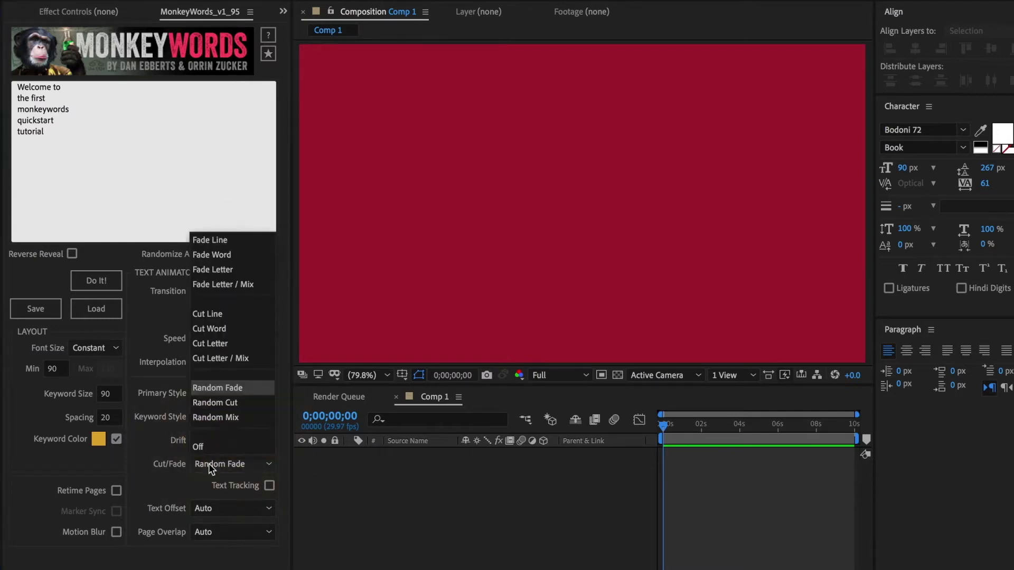
left_click(215, 238)
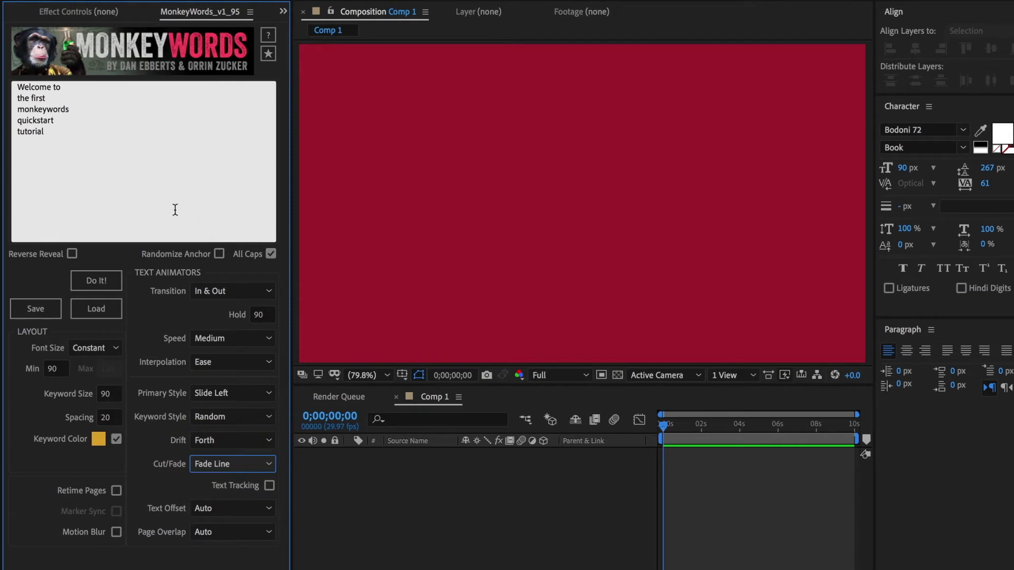
left_click(93, 279)
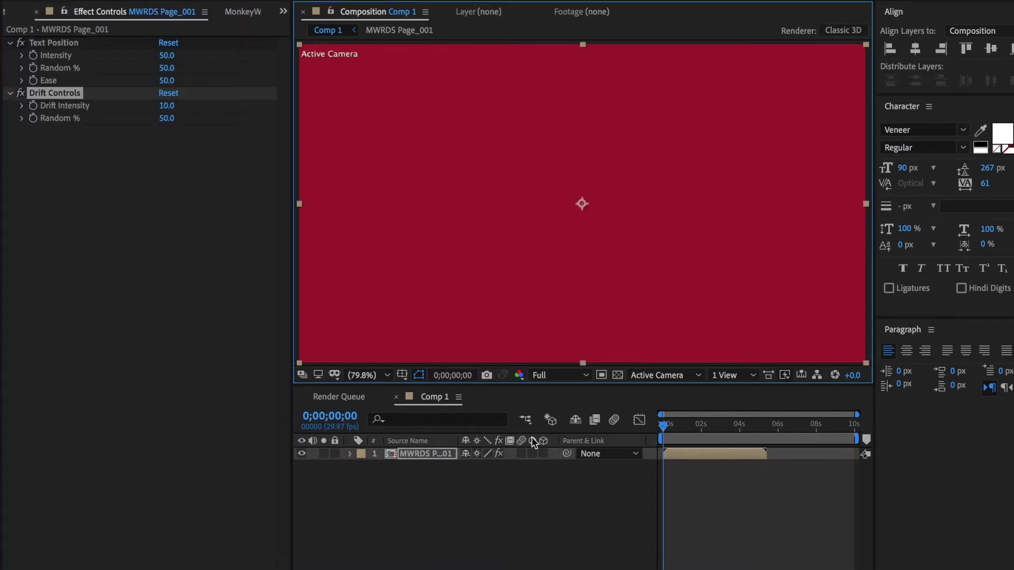
- Preview the Page_001 animation and jump to the frame showing the first lines
left_click(650, 434)
key("space")
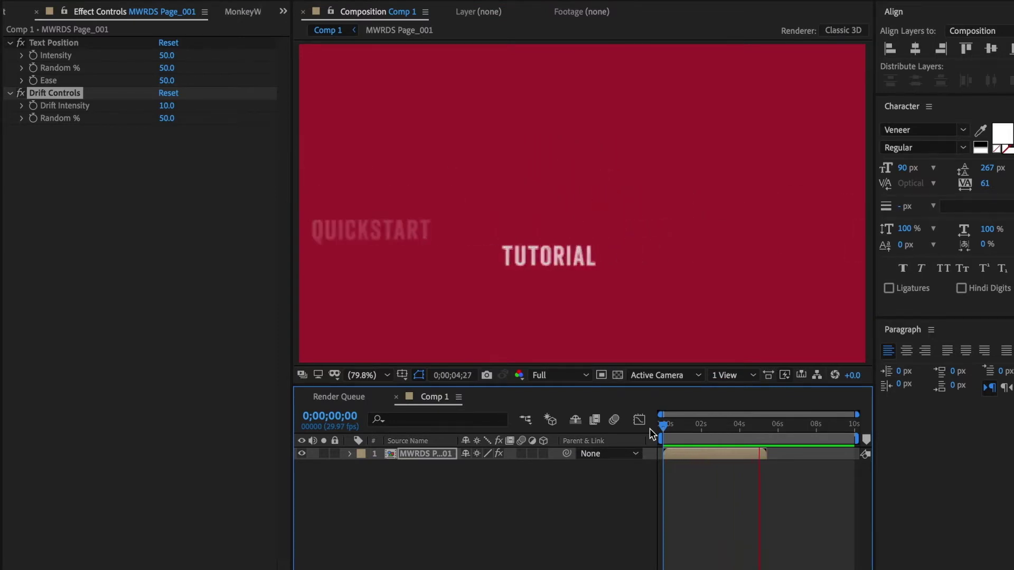
left_click(680, 432)
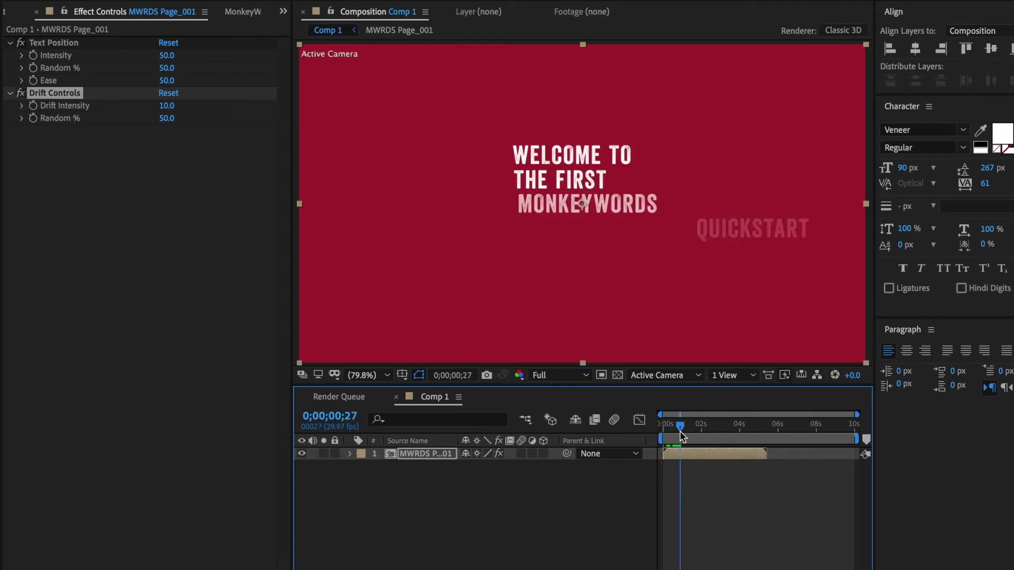
- Set Text Position Intensity to 10 and Drift Intensity to 100, then preview again
left_click(165, 54)
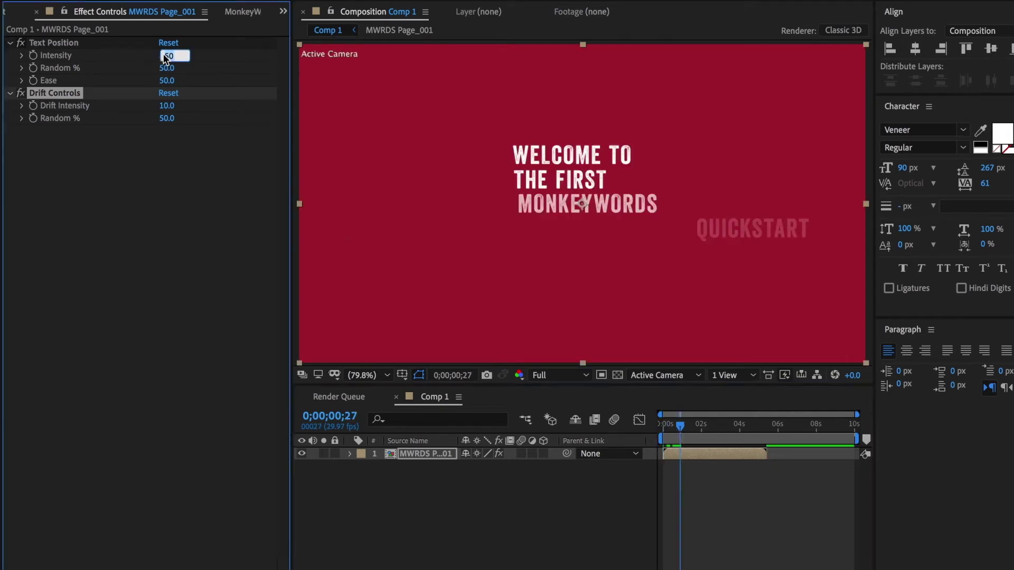
type("10")
key("Return")
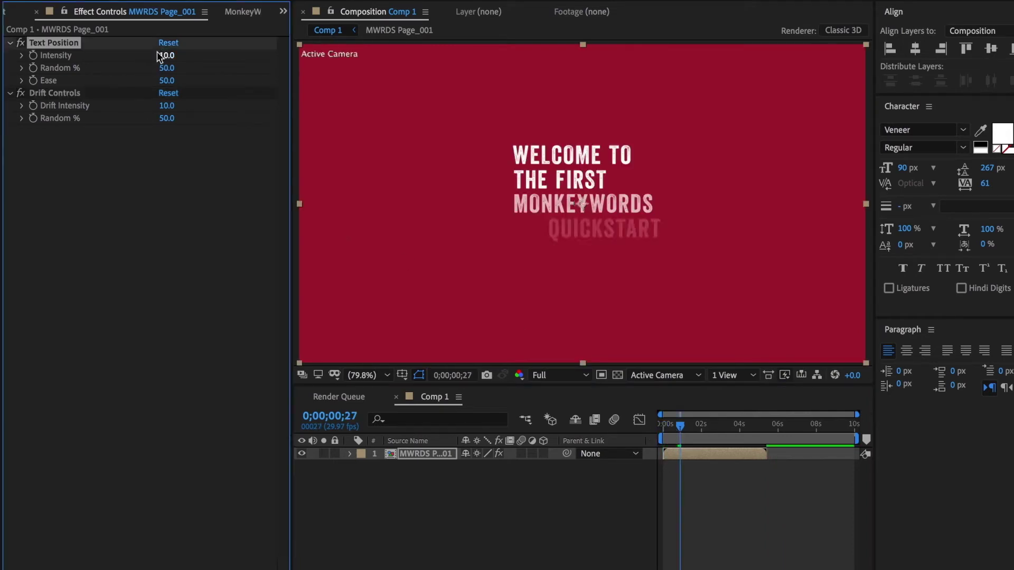
key("Return")
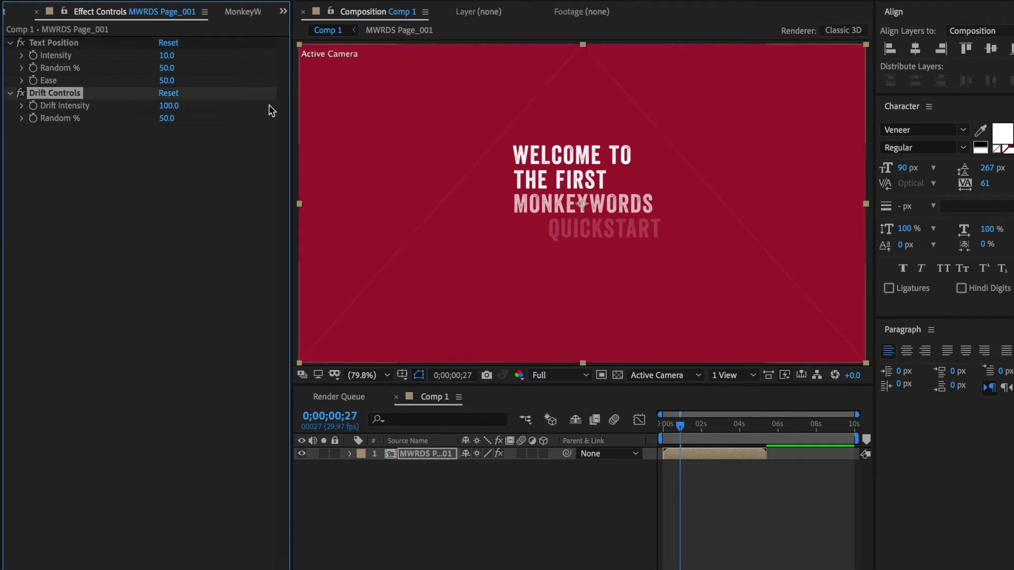
left_click(643, 432)
key("space")
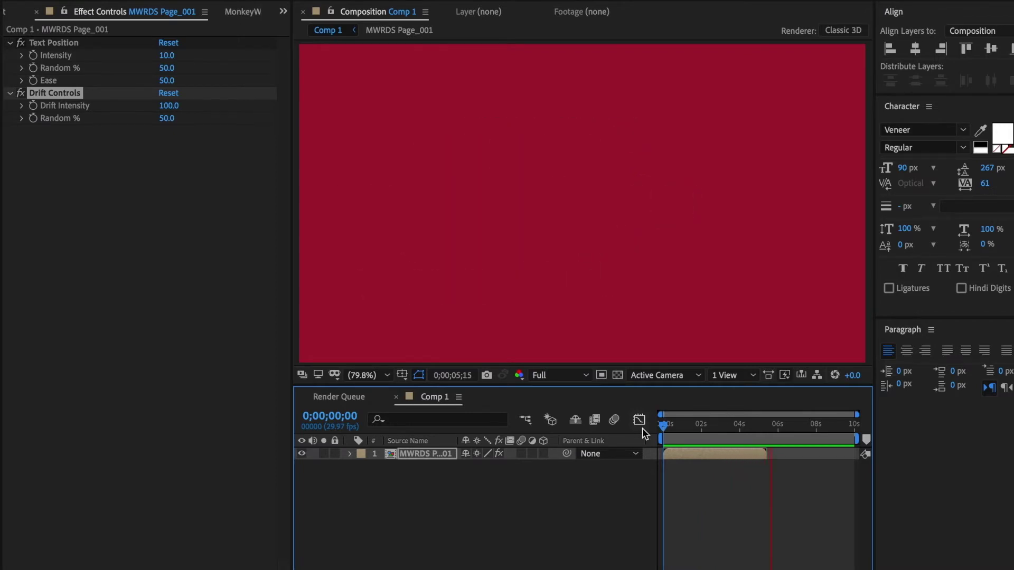
- Show the page's scale, open the MWRDS Page_001 precomp and select its text layers
key("s")
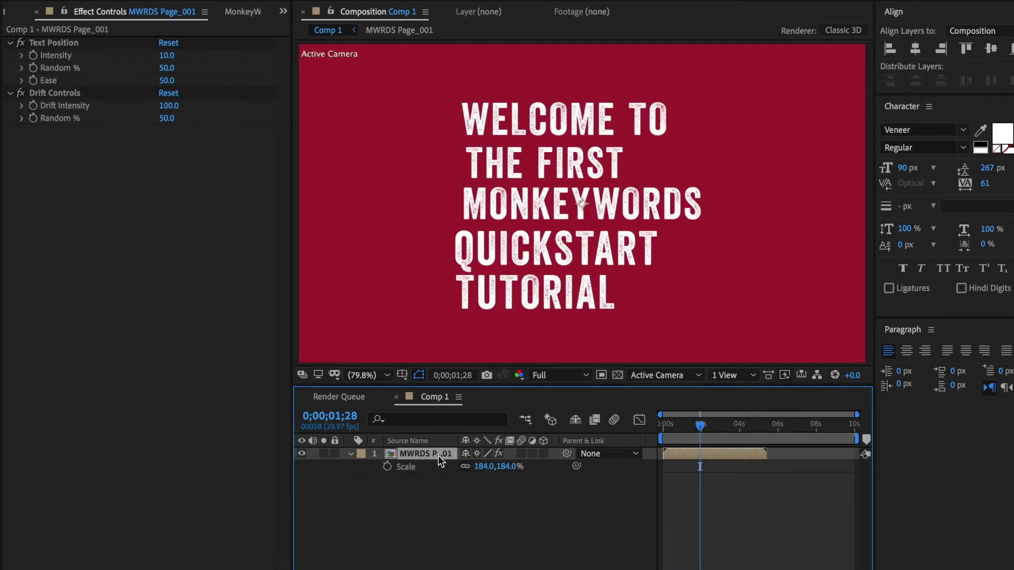
double_click(438, 455)
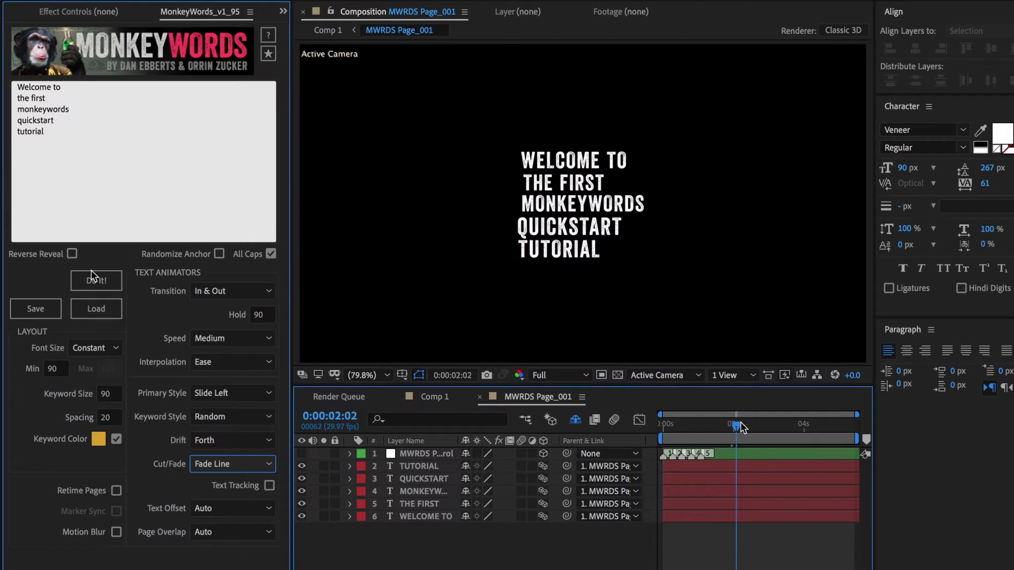
left_click(420, 467)
key("ctrl+Down")
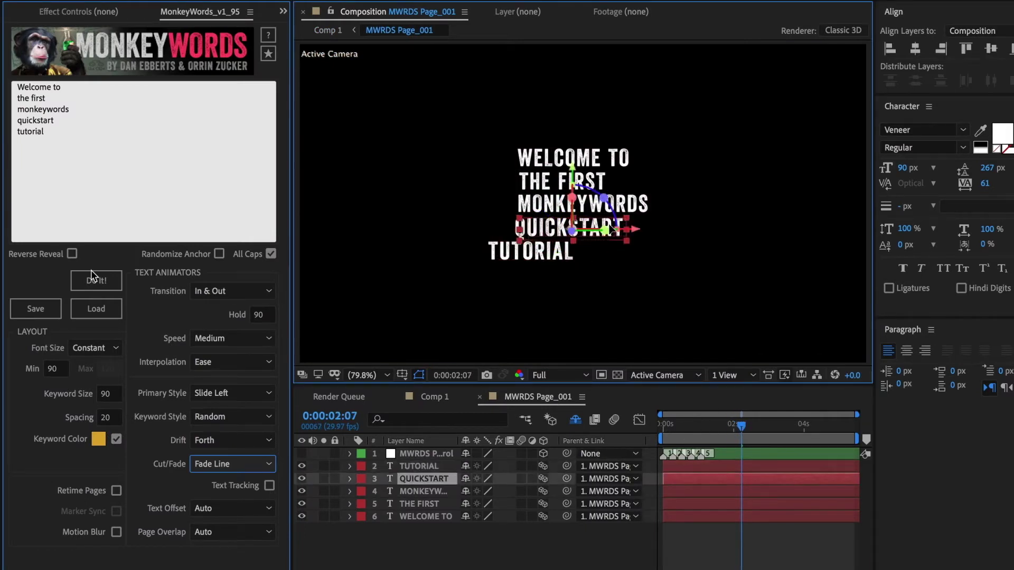
key("ctrl+Down")
key("ctrl+Down")
key("ctrl+Down")
- Set all text layers to Bodoni 72 and preview from the start
key("ctrl+a")
left_click(924, 130)
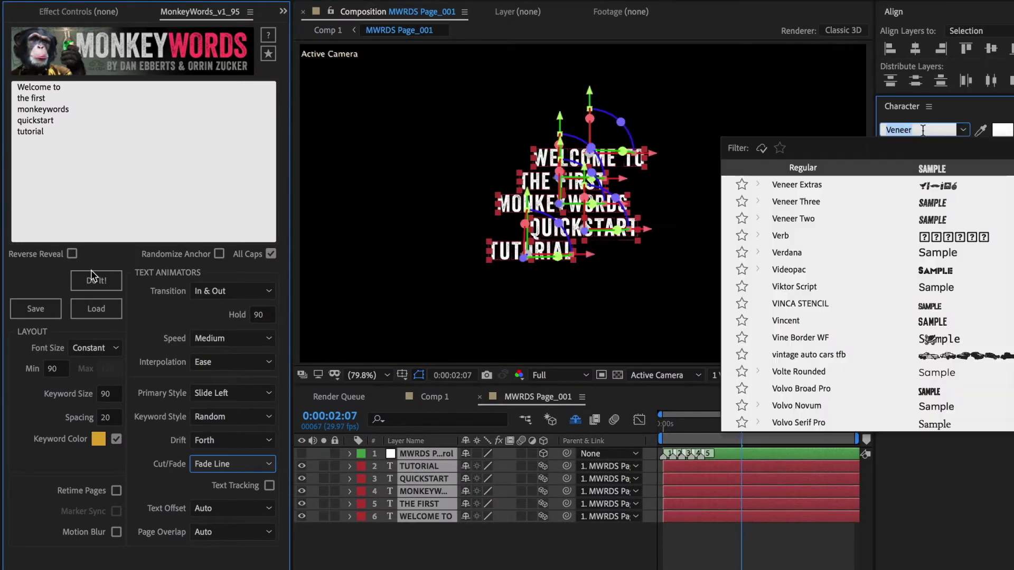
type("Bodoni")
key("Return")
left_click(726, 547)
key("Home")
key("space")
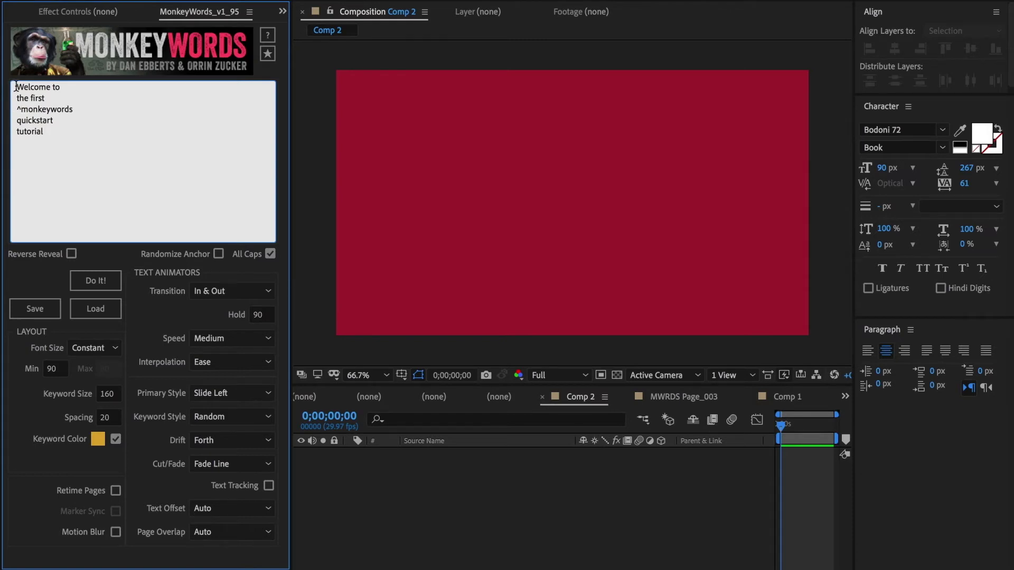
type("]")
- Insert a blank line after 'the first', before ^monkeywords
left_click(17, 109)
key("Return")
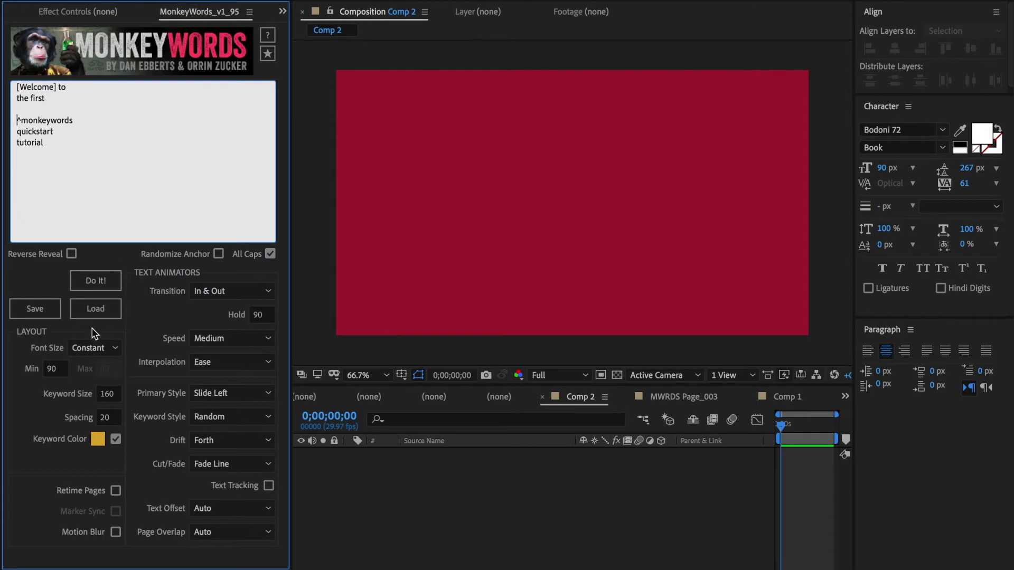
left_click(93, 350)
- Set Font Size to Random, Primary Style to Random and Keyword Style to Opposite
left_click(90, 368)
left_click(231, 394)
scroll(222, 491, "down", 5)
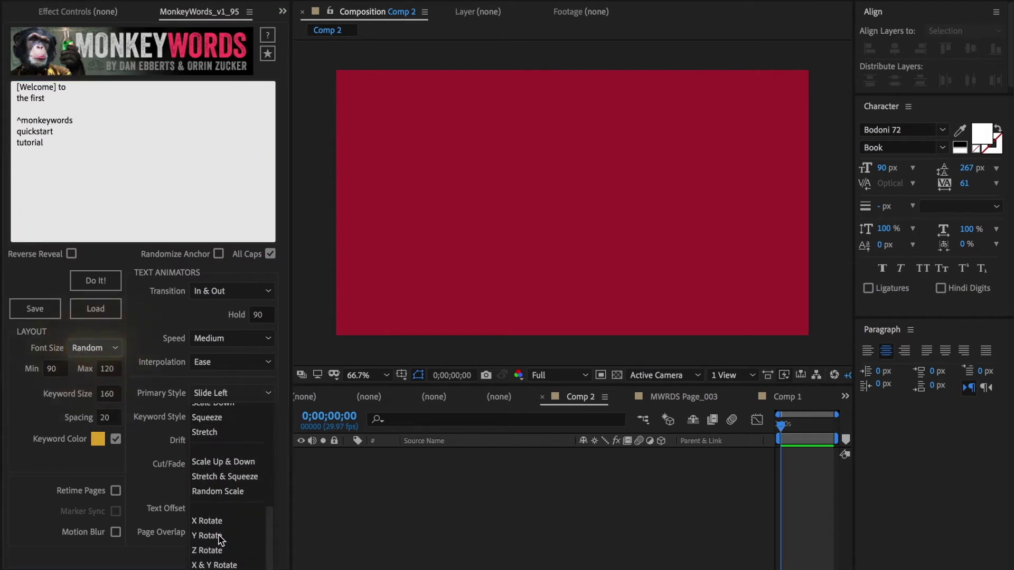
left_click(222, 543)
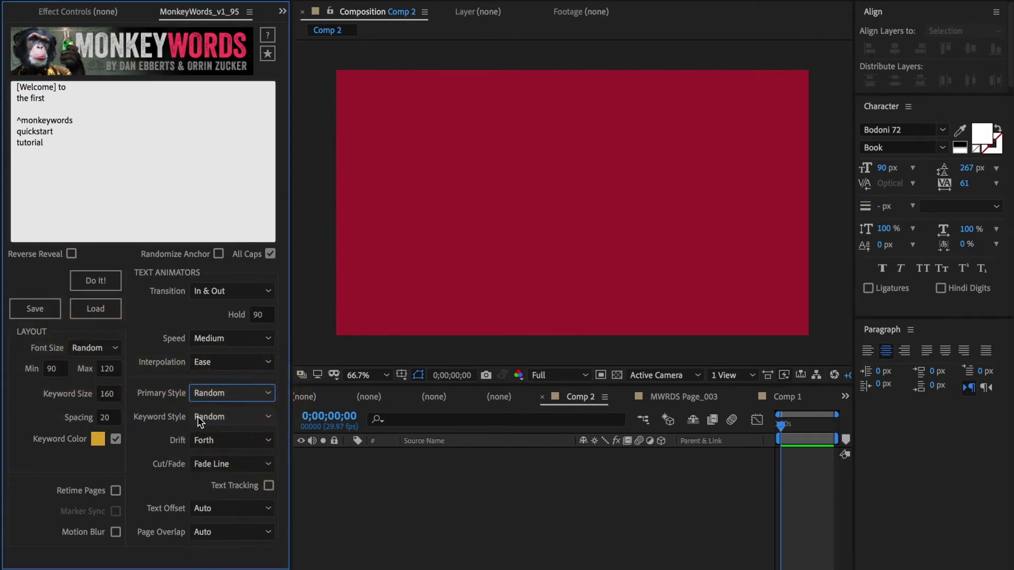
left_click(201, 422)
scroll(222, 480, "down", 5)
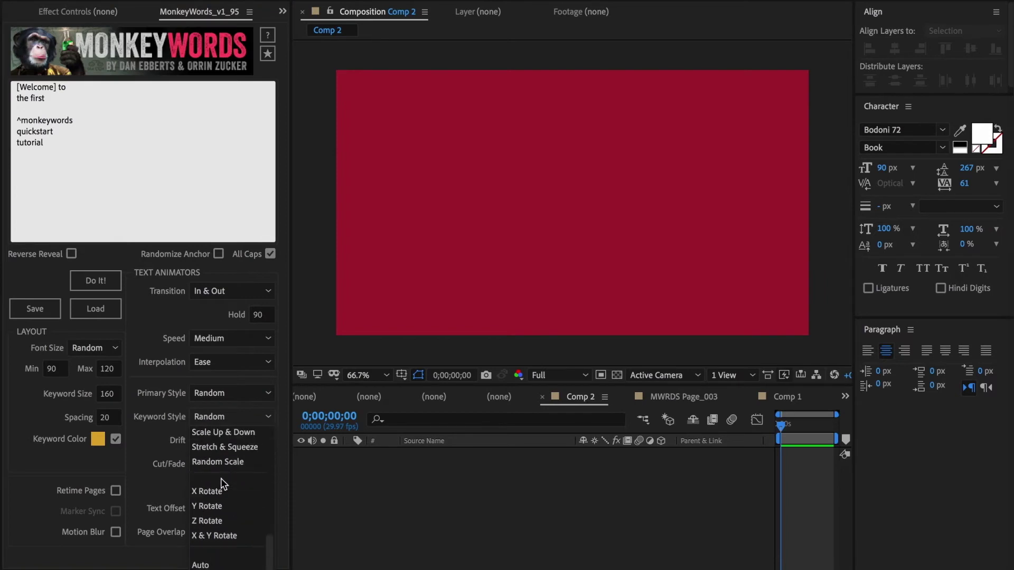
left_click(202, 487)
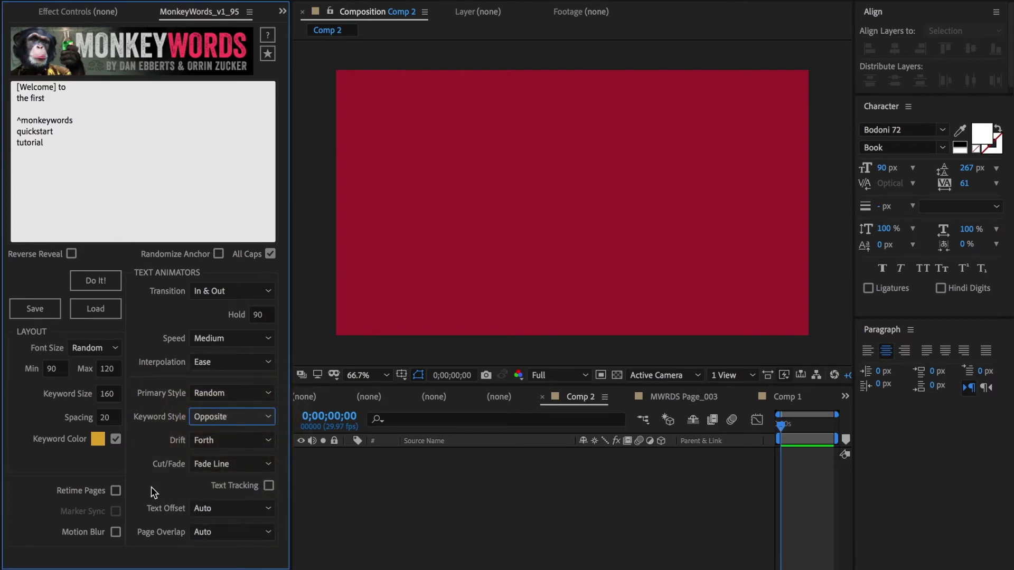
- Set Drift to Horizontal, generate the Comp 2 pages and play them back
left_click(204, 442)
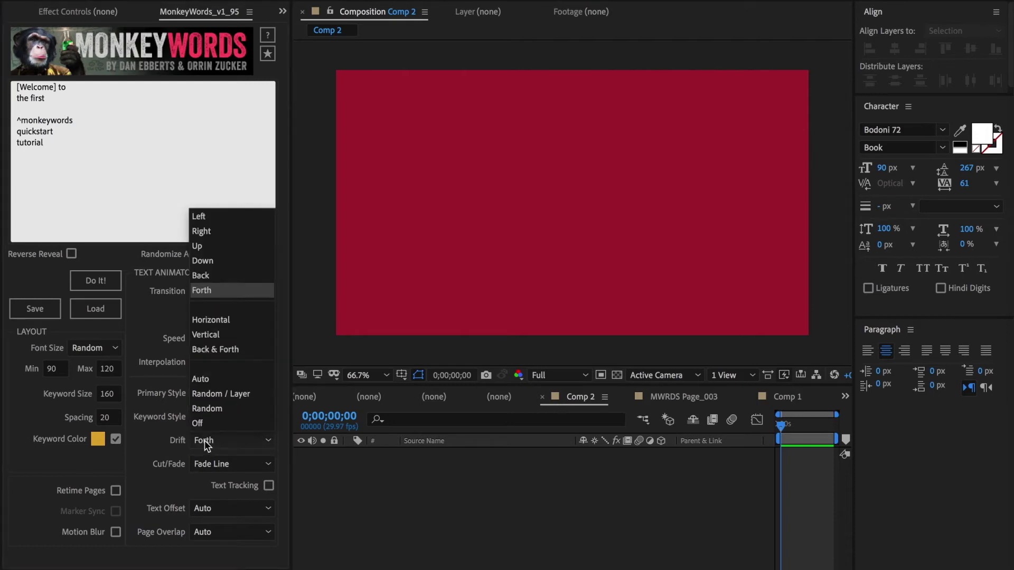
left_click(208, 320)
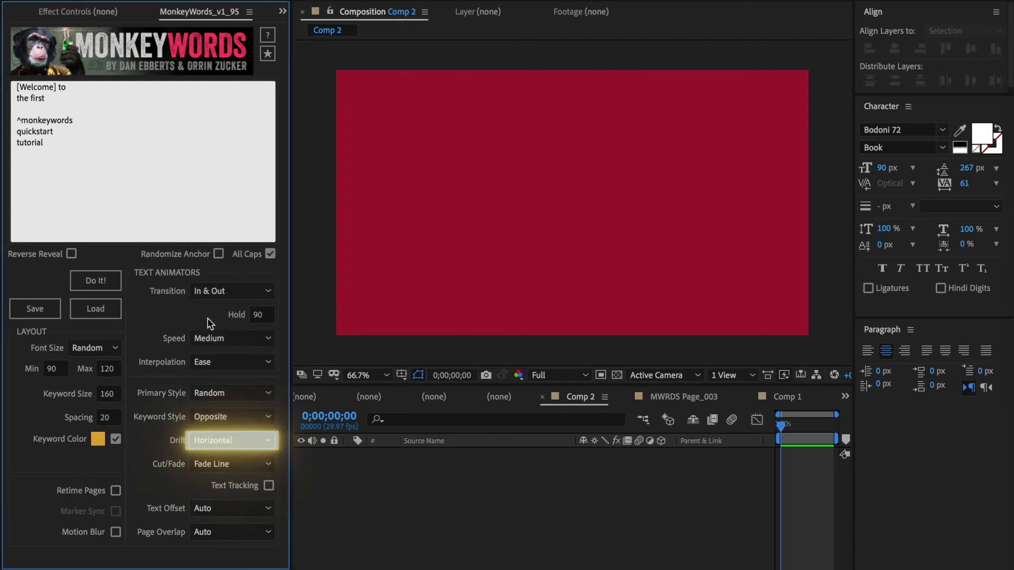
left_click(175, 420)
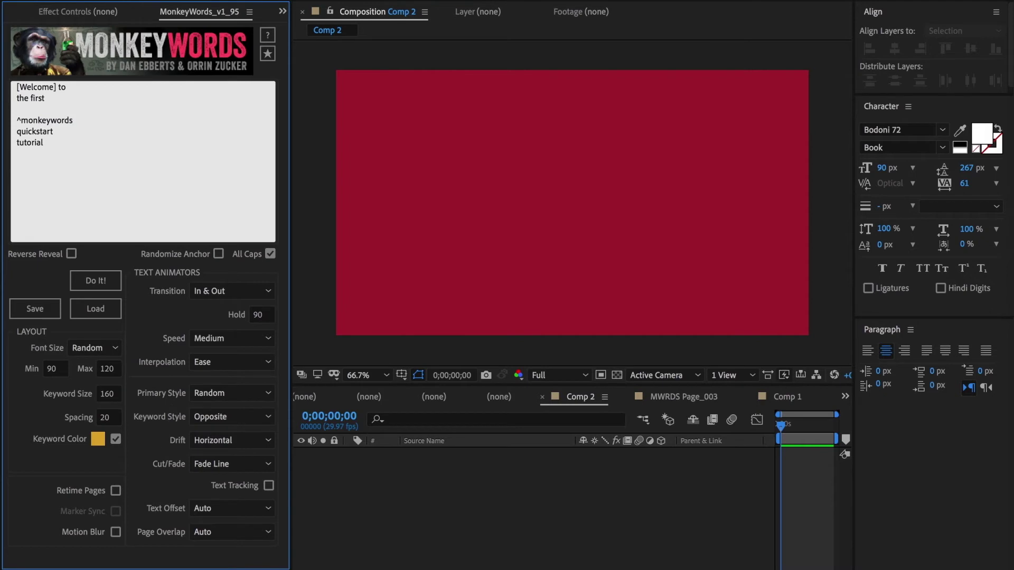
left_click(96, 281)
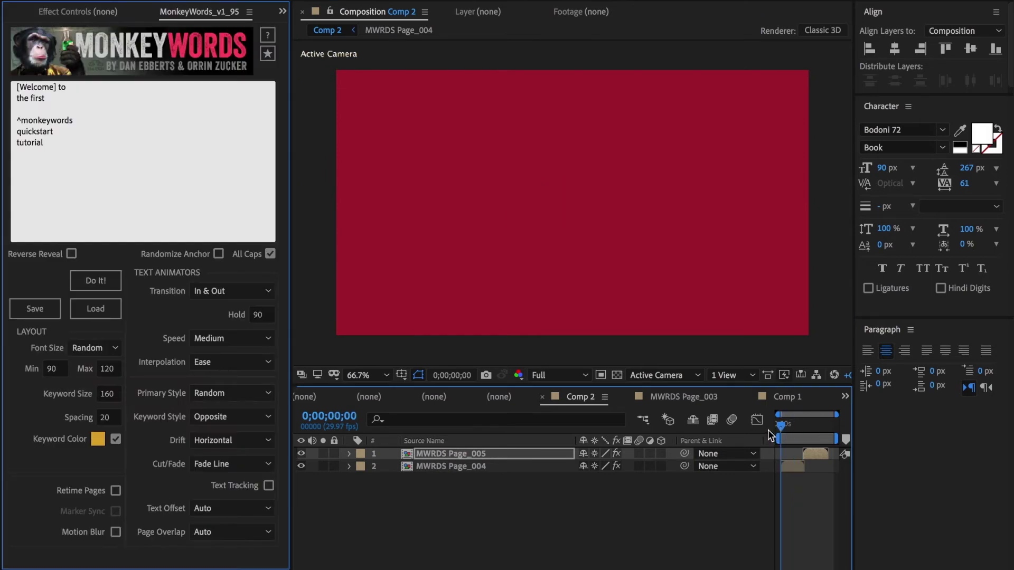
key("space")
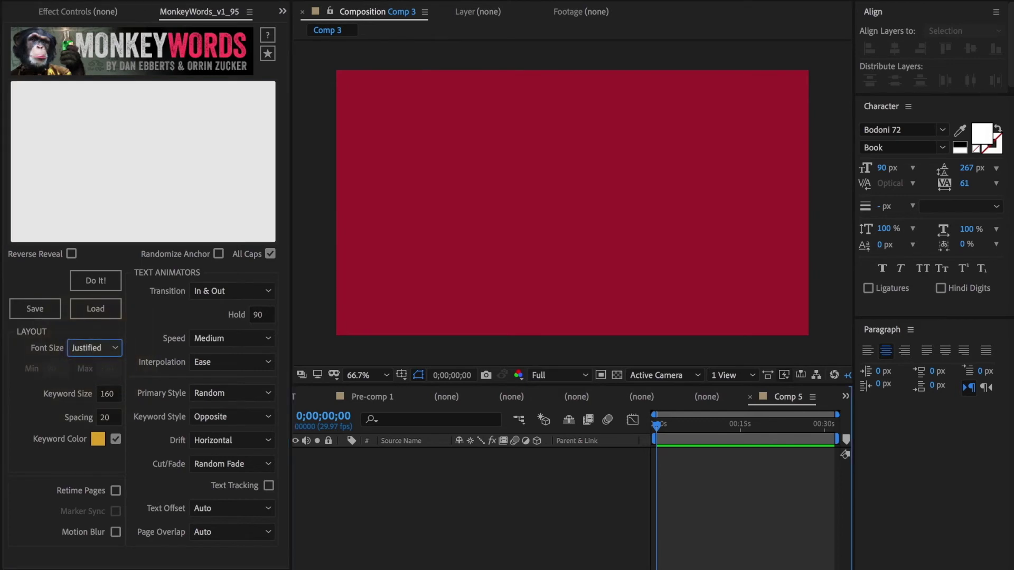
- Generate a page from the pasted outro text with Random Mix, Very Fast and text tracking
type("So, without getting into too many the details, that’s a super quick overview. theres lot of automatic settings, and a few bells and whistles I haven’t gone over, but right out the box, that’s how you can get up and running really quick on MonkeyWords.   I want encourage you to watch the full tutorial to get the big picture, and to download a free trial to play with yourself...   From Dan Ebberts, I’m Orrin Zucker, thanks for watching!")
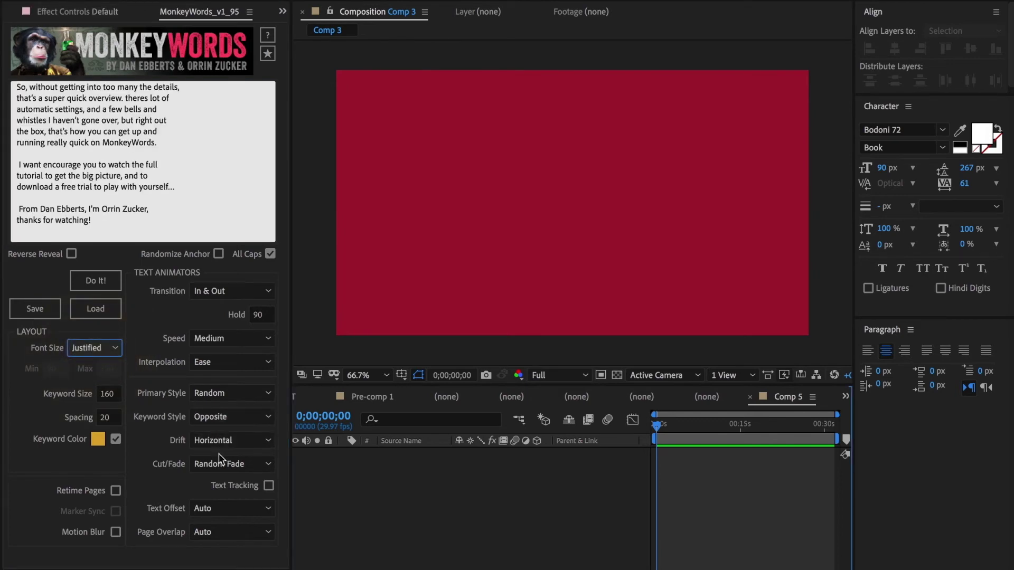
left_click(220, 465)
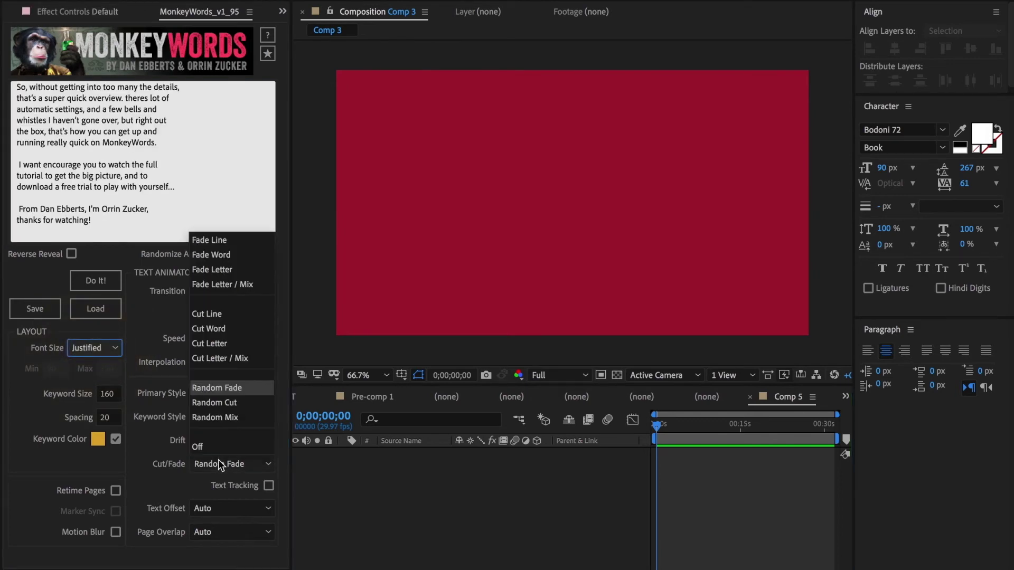
left_click(217, 417)
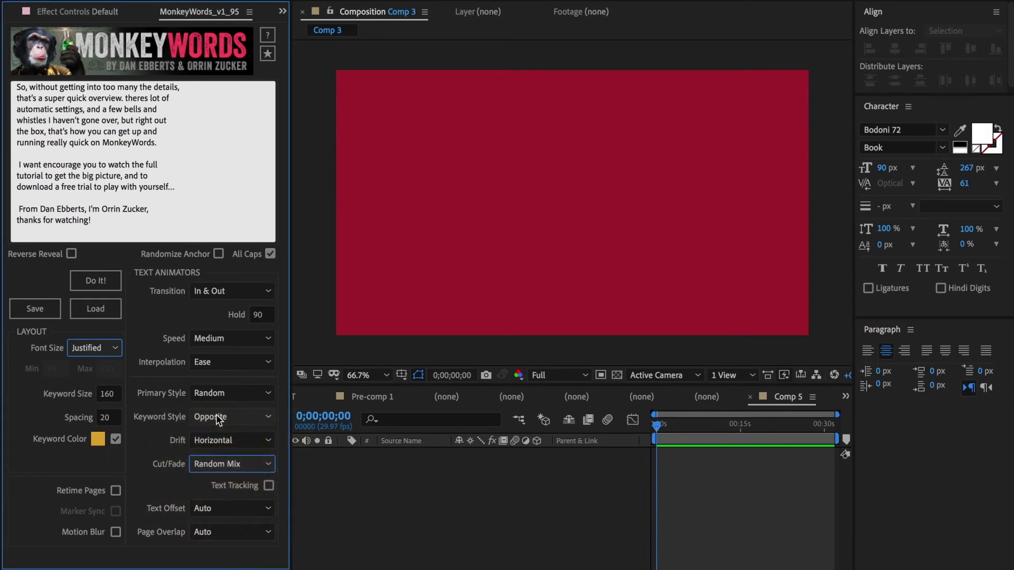
left_click(214, 338)
left_click(209, 356)
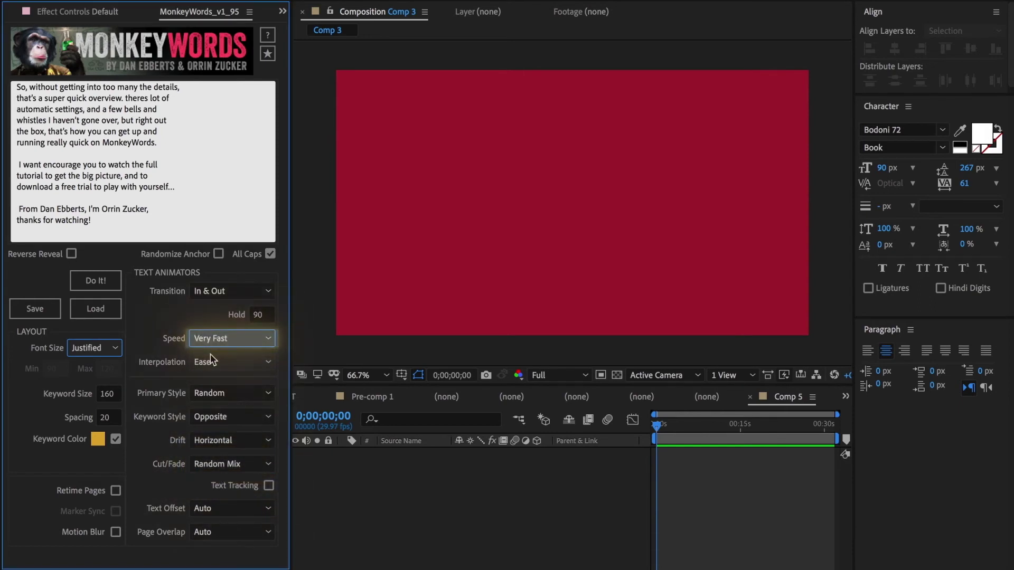
left_click(268, 486)
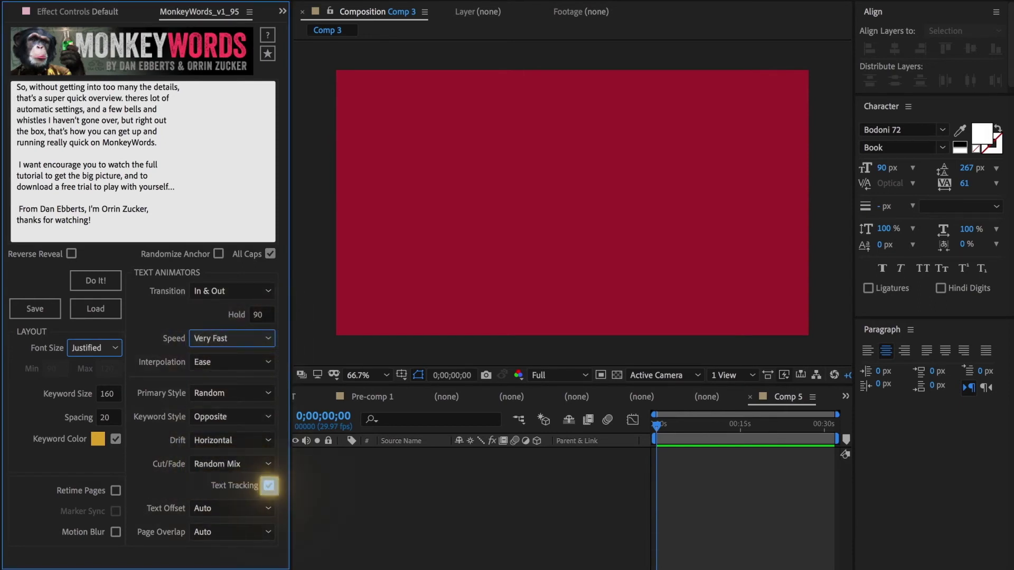
left_click(96, 282)
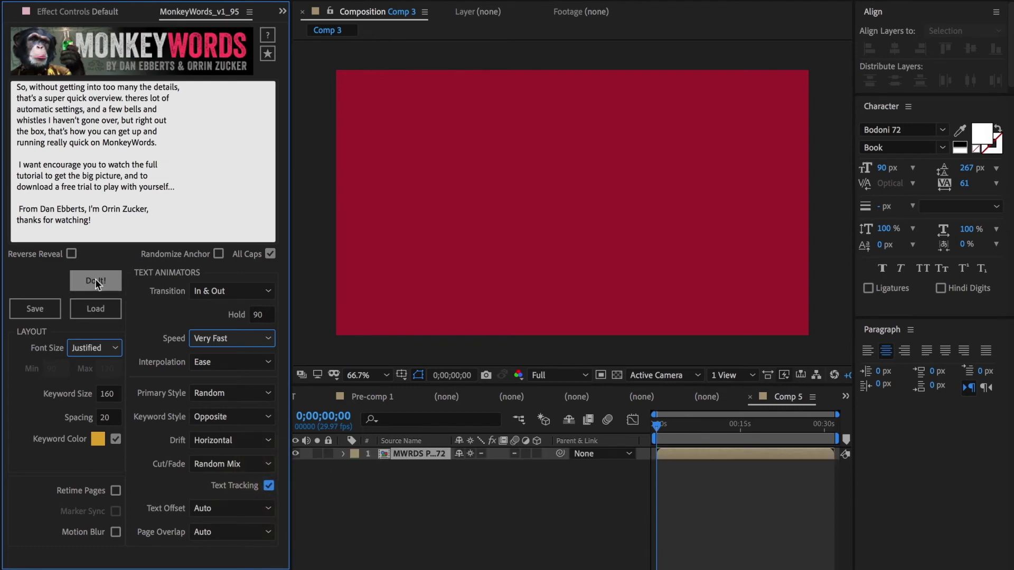